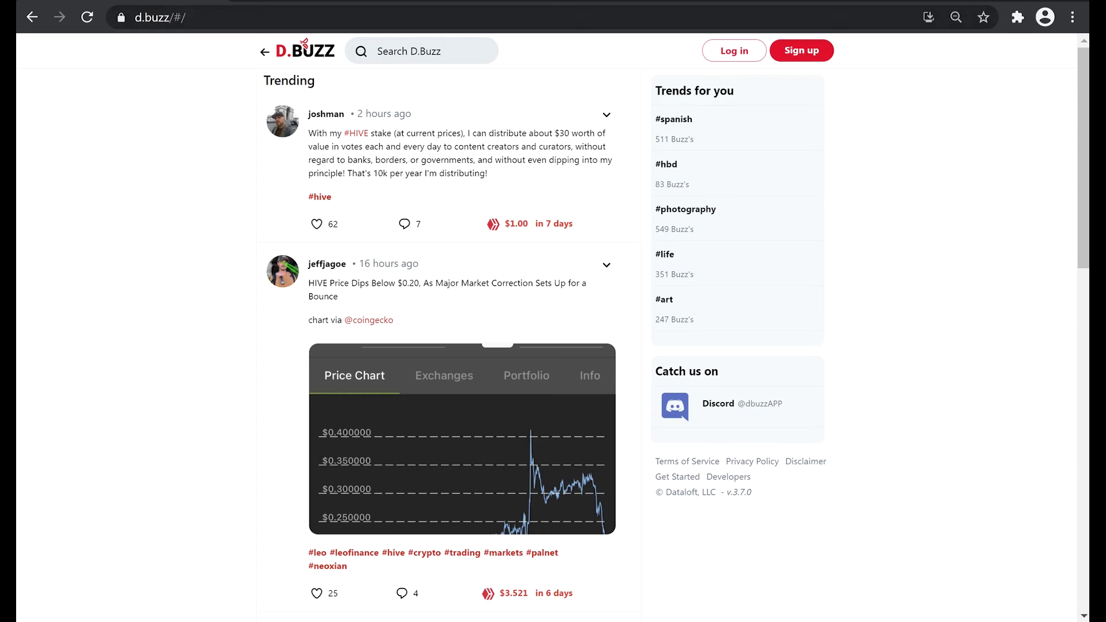
Install D.Buzz from the address bar as the 'Microblogging for Hive' app, opening in its own window.
key(ctrl+l)
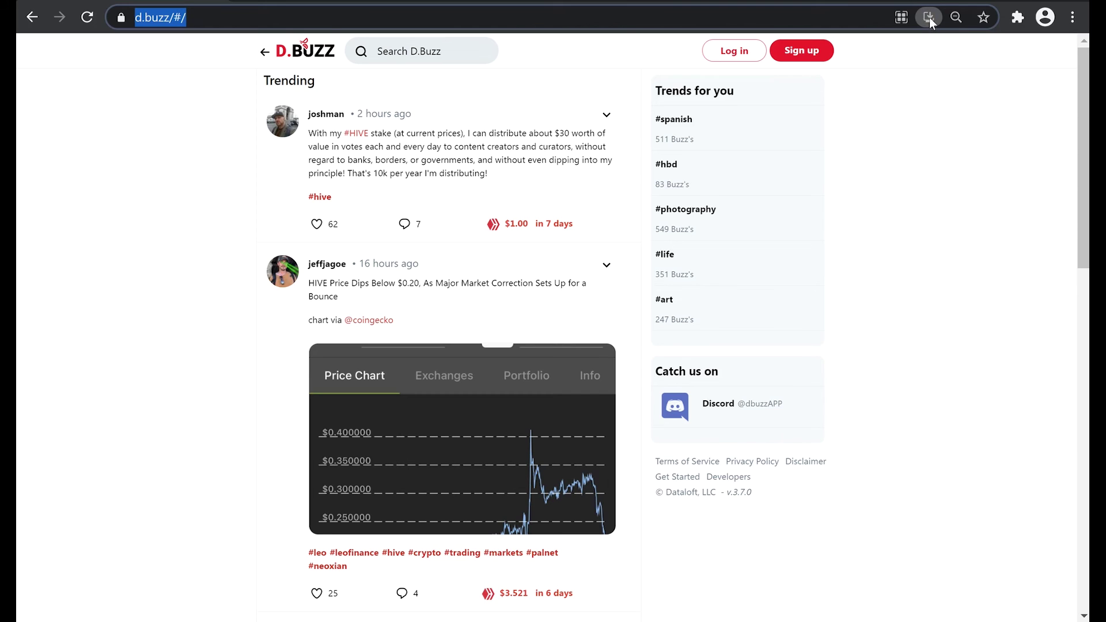
click(929, 18)
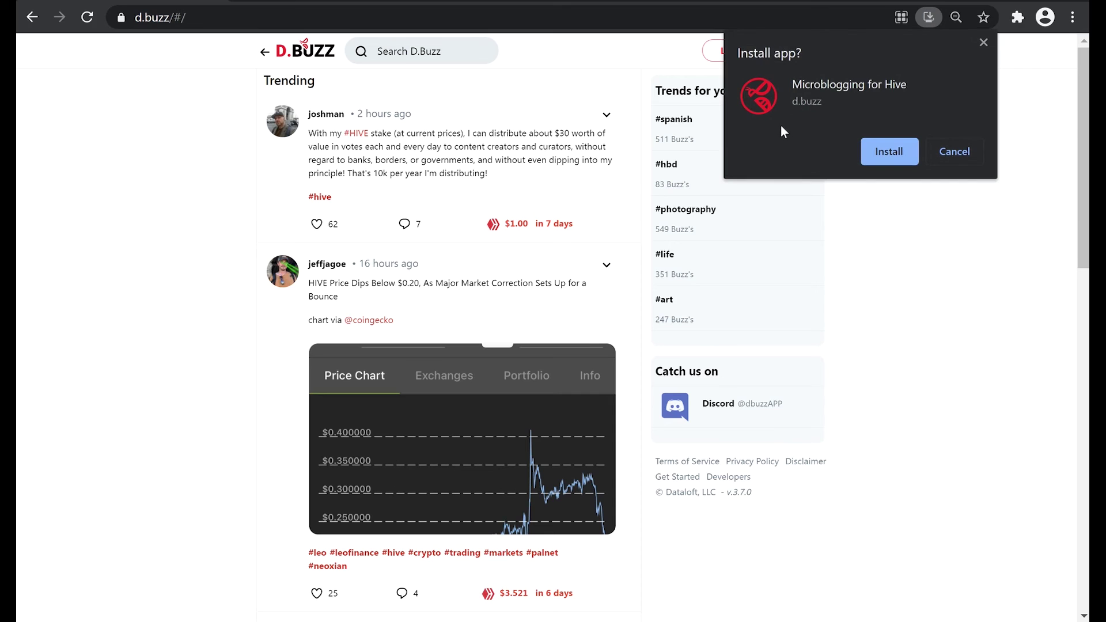
click(906, 145)
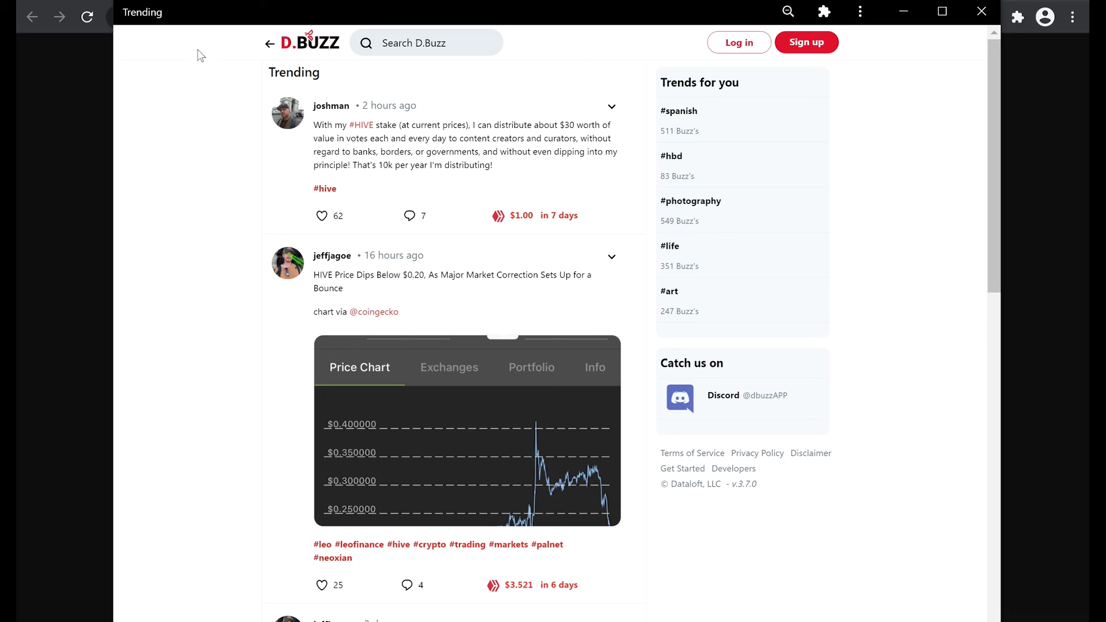
Uninstall 'Microblogging for Hive' from the app window's menu and confirm Remove.
click(859, 10)
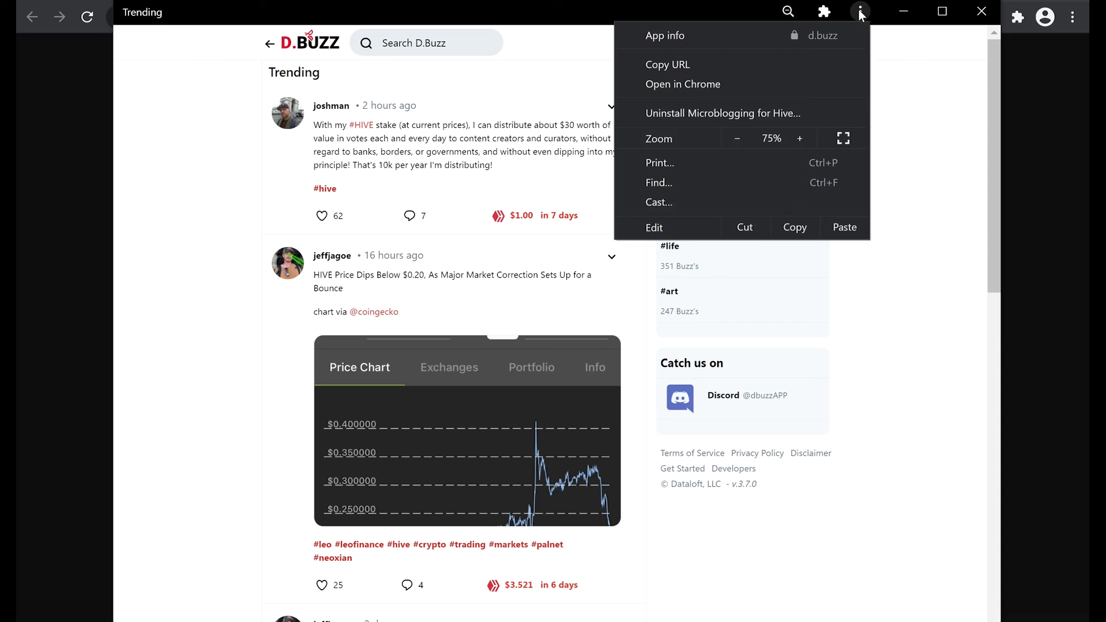
click(798, 112)
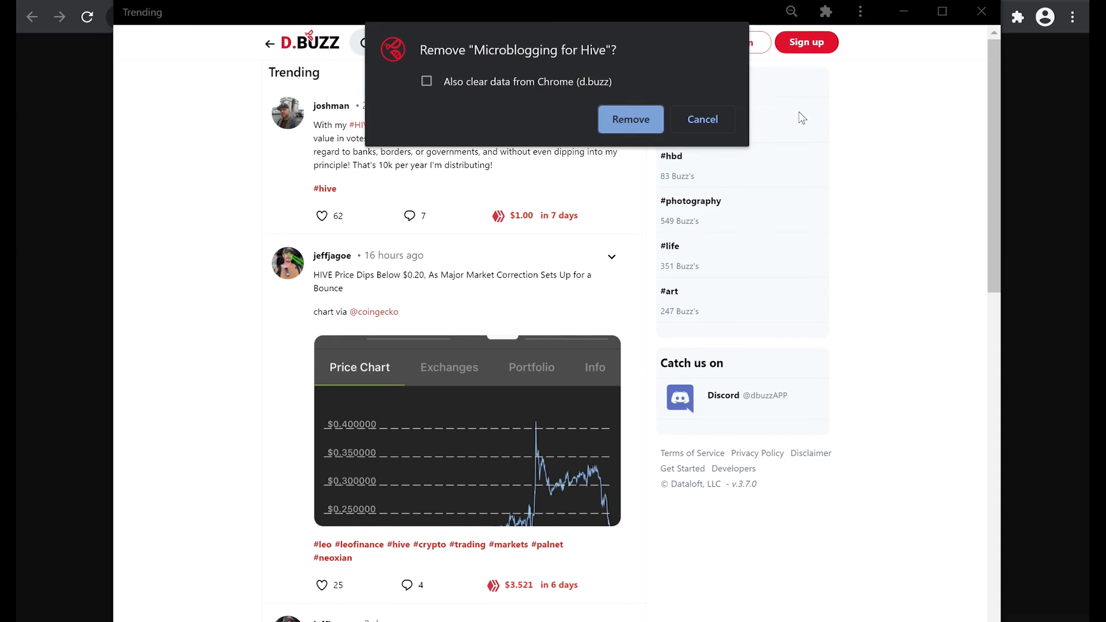
click(616, 122)
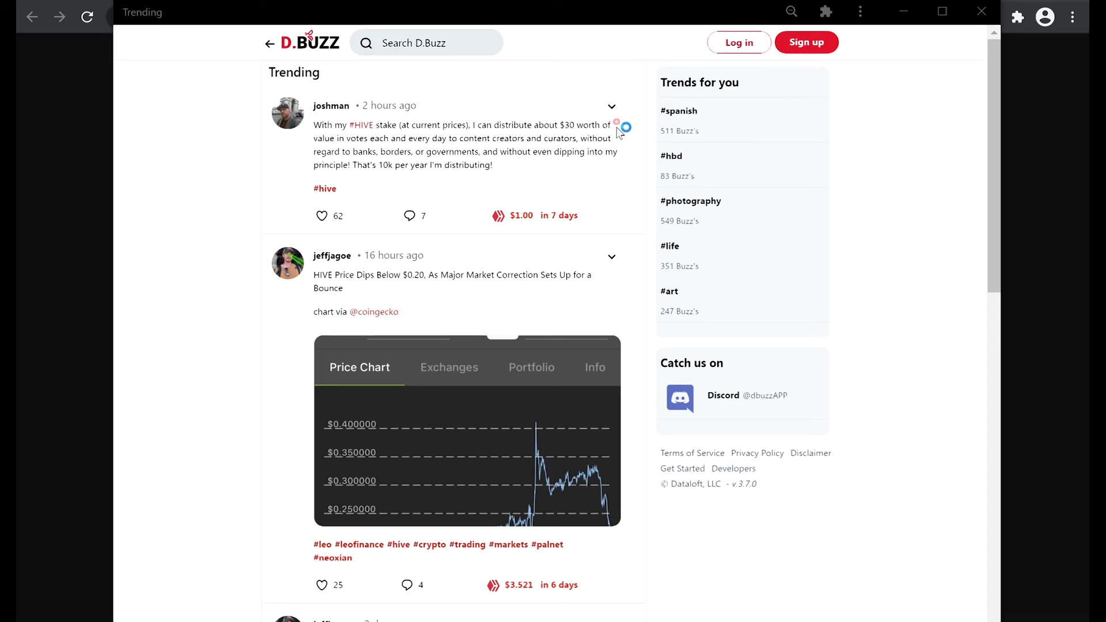